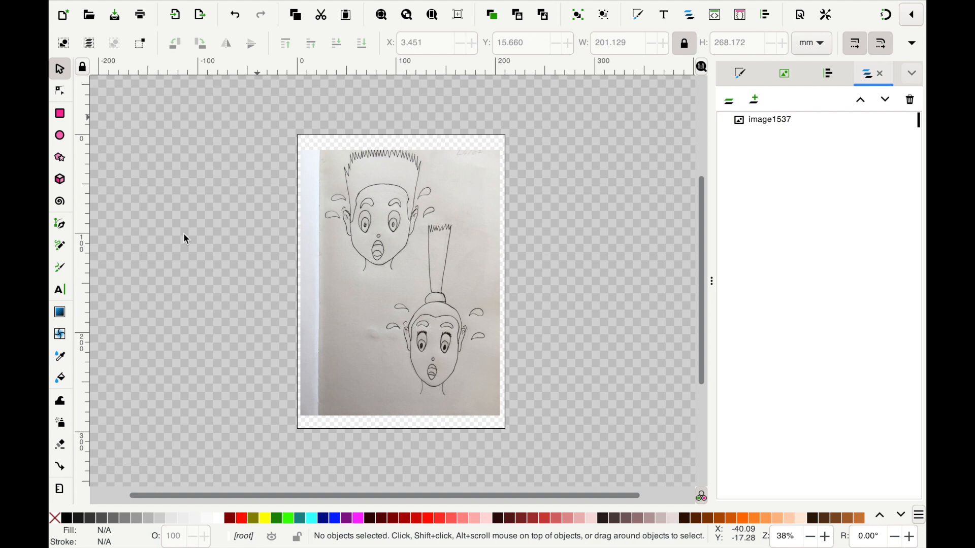
Trace the scanned sketch image as a single-scan bitmap trace using Brightness cutoff with a threshold of 0.564.
mouse_move(286, 5)
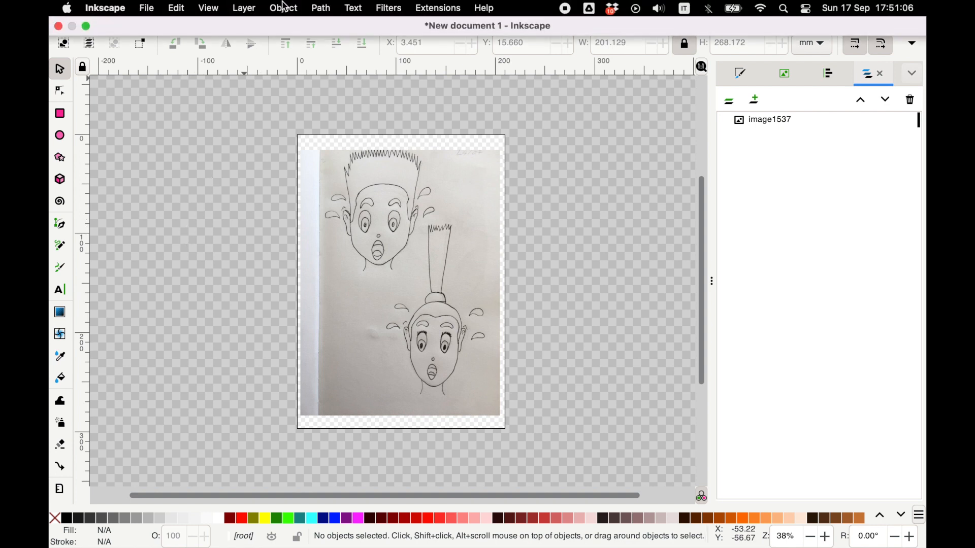
left_click(322, 9)
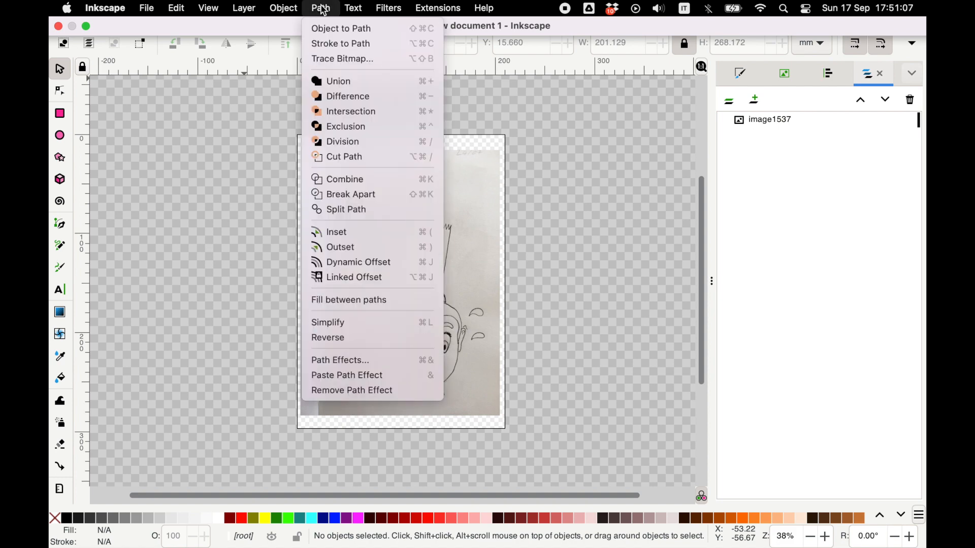
left_click(333, 64)
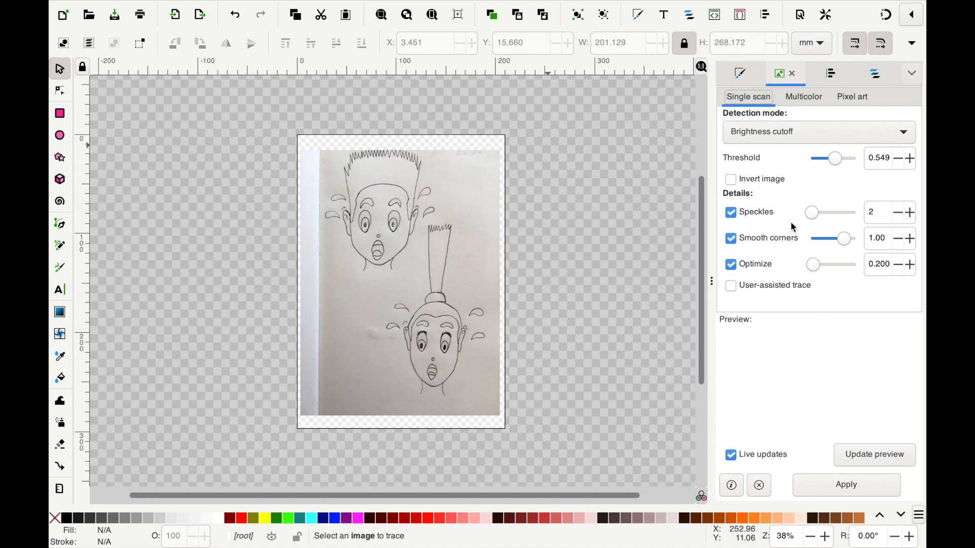
left_click(497, 235)
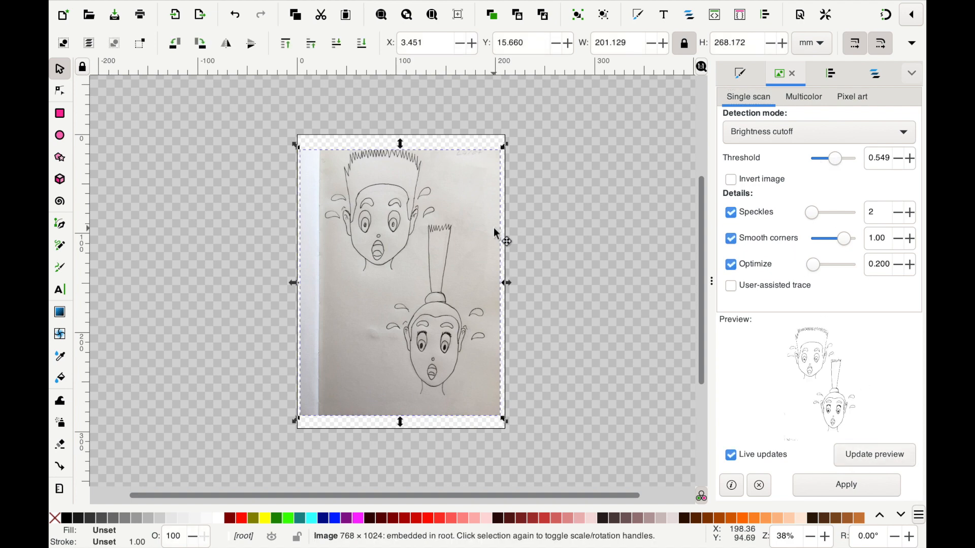
left_click_drag(834, 159, 824, 157)
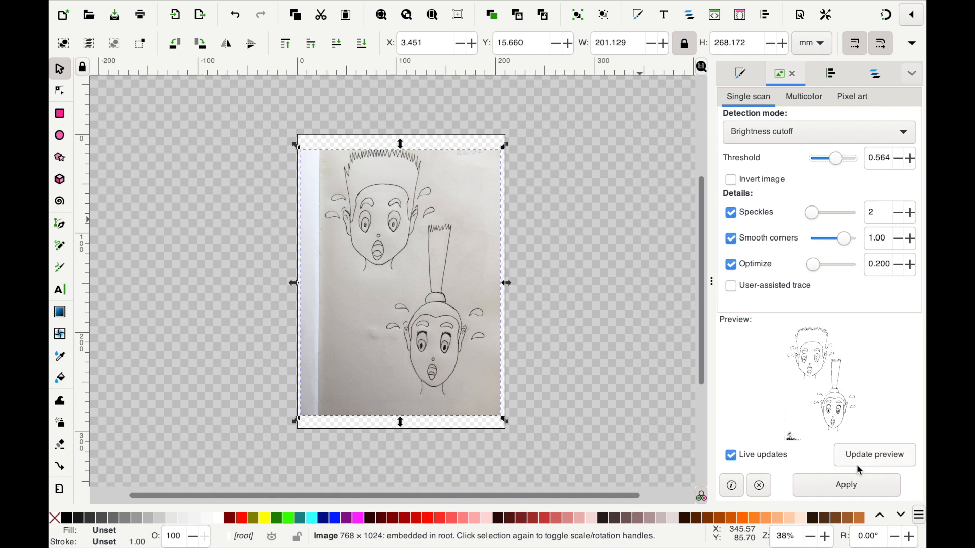
left_click(845, 487)
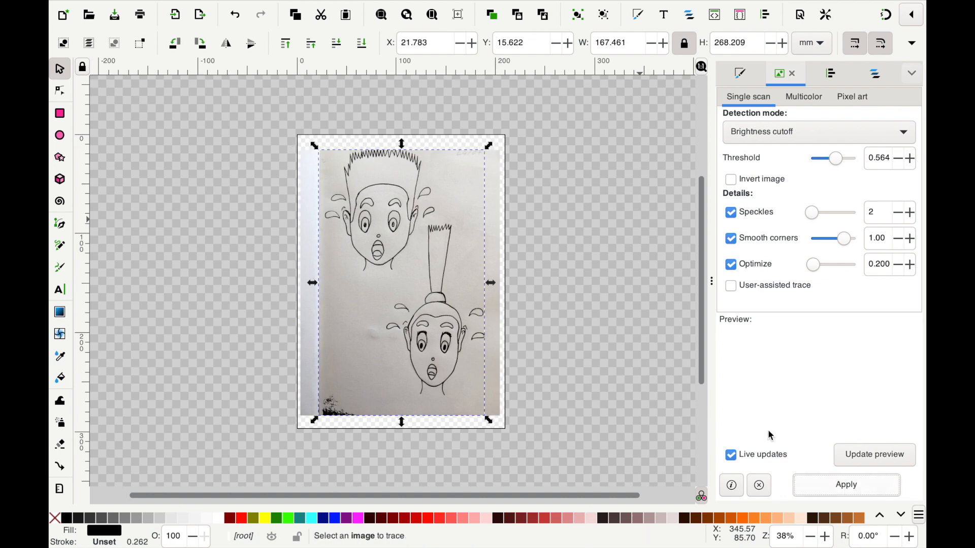
Move the traced path off the scanned image, delete the image, and place the trace back on the page.
left_click_drag(382, 330, 530, 306)
left_click(322, 330)
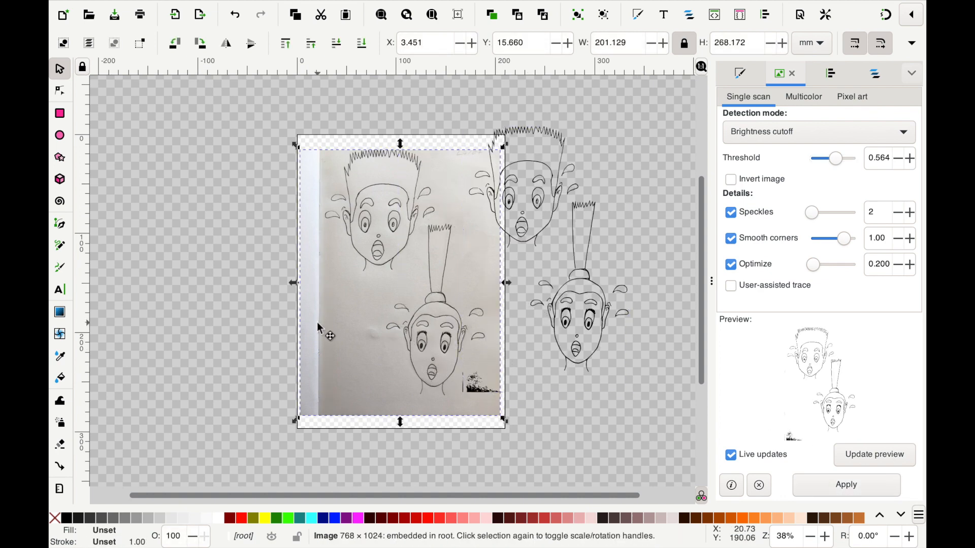
key("Delete")
left_click(527, 221)
left_click_drag(527, 221, 344, 224)
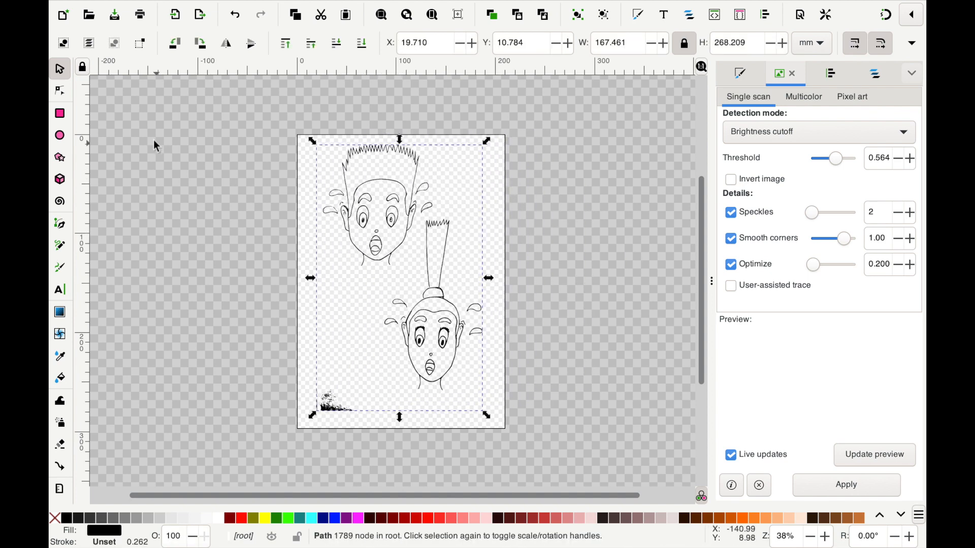
Delete the nodes of the lower face, its tall hair and the stray specks, keeping only the upper face.
left_click(61, 93)
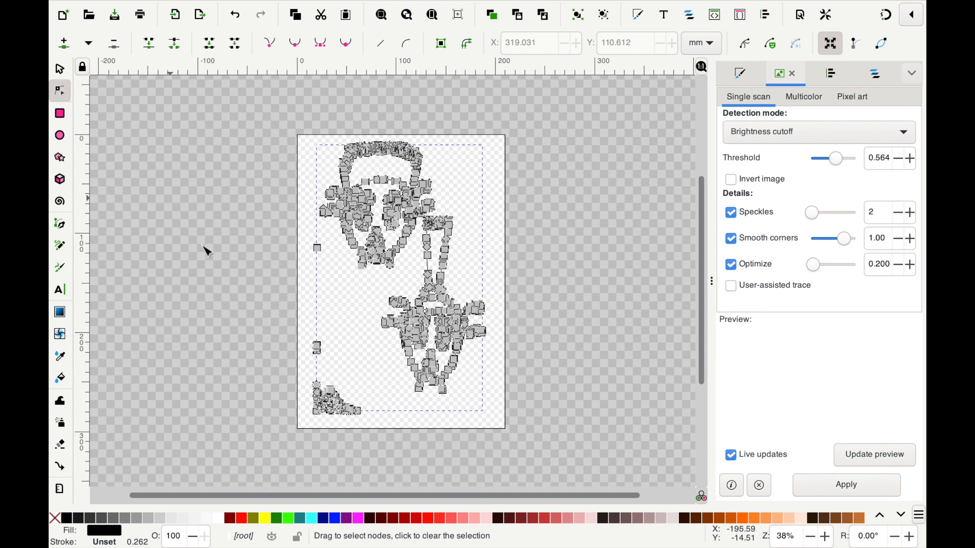
left_click_drag(231, 271, 553, 437)
key("Delete")
left_click_drag(297, 230, 331, 275)
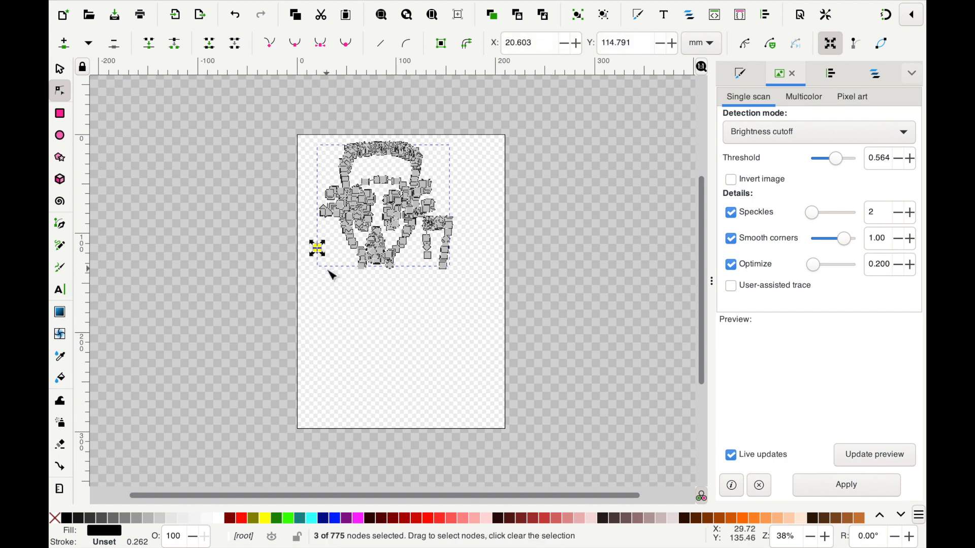
left_click(330, 273)
scroll(457, 296, "up", 2, "ctrl")
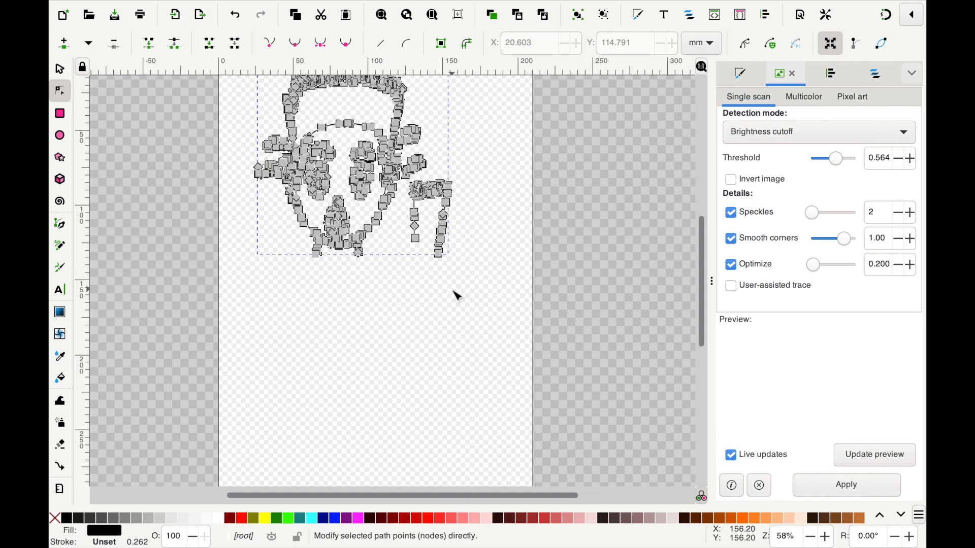
left_click_drag(472, 287, 412, 186)
key("Delete")
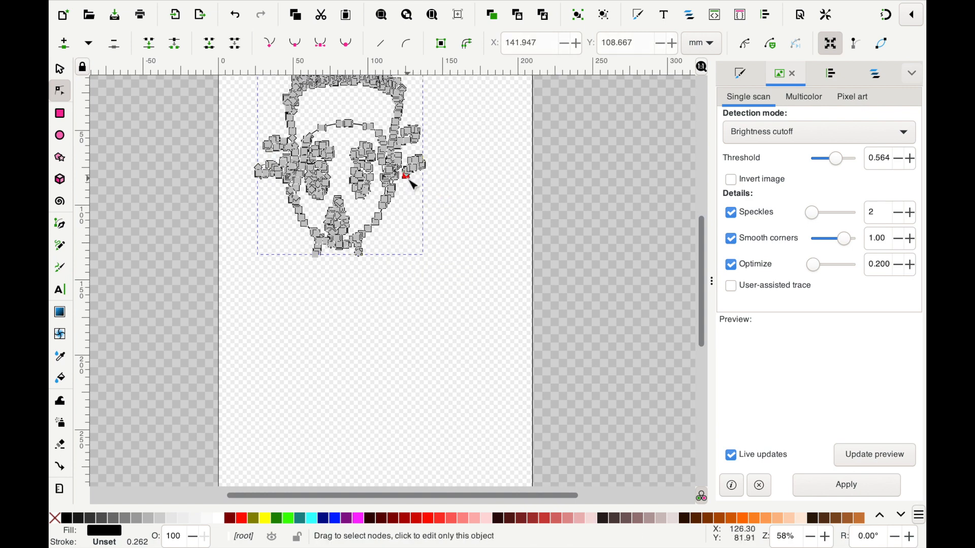
Enlarge the remaining face to about 187 by 207 mm and centre it on the page.
scroll(417, 229, "down", 1, "ctrl")
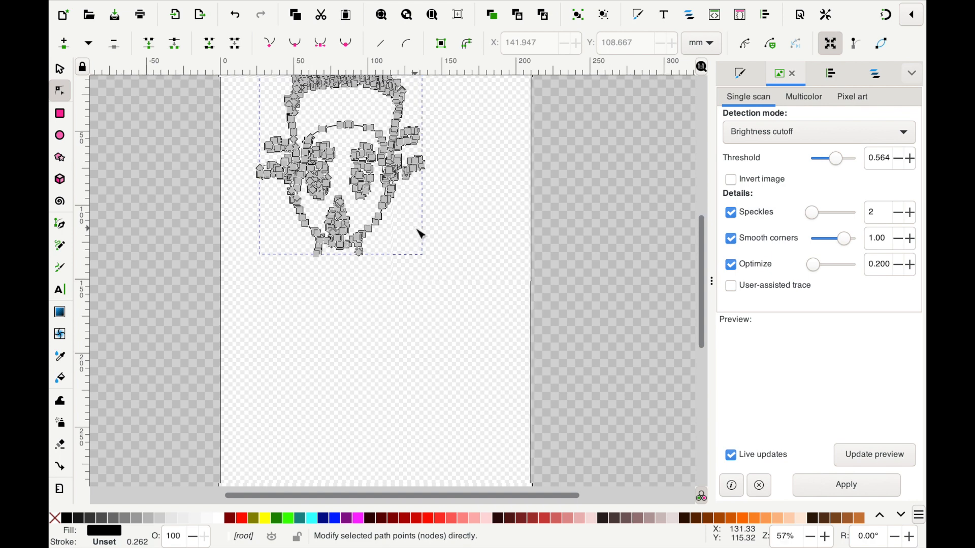
scroll(419, 234, "down", 2, "ctrl")
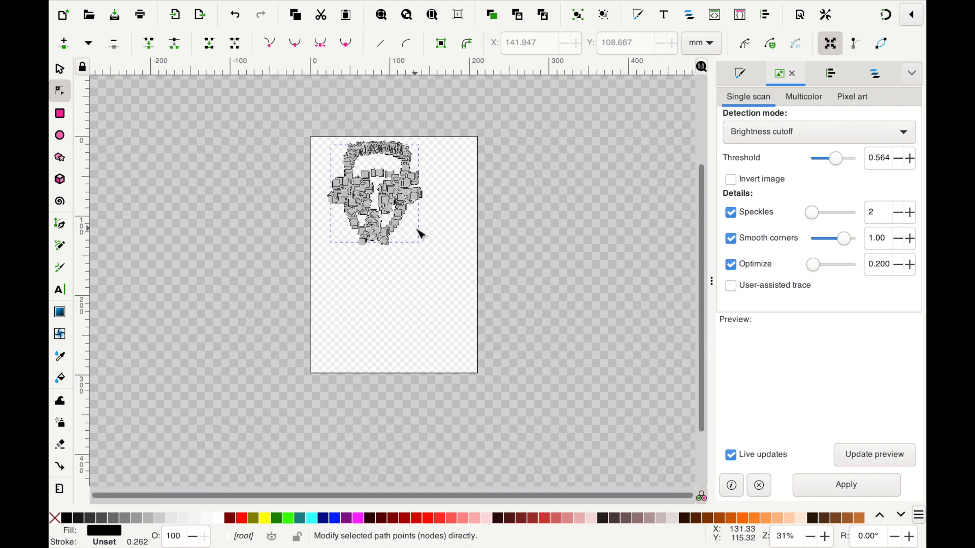
left_click(59, 71)
left_click_drag(356, 184, 344, 298)
left_click_drag(412, 255, 475, 152)
left_click_drag(403, 287, 404, 272)
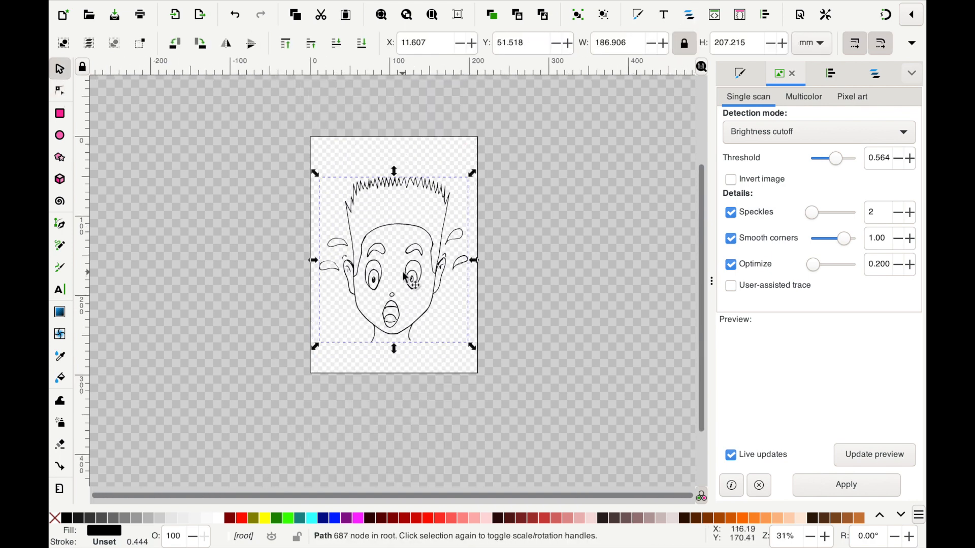
Simplify the face path to reduce its number of nodes.
scroll(419, 251, "up", 2, "ctrl")
left_click(59, 91)
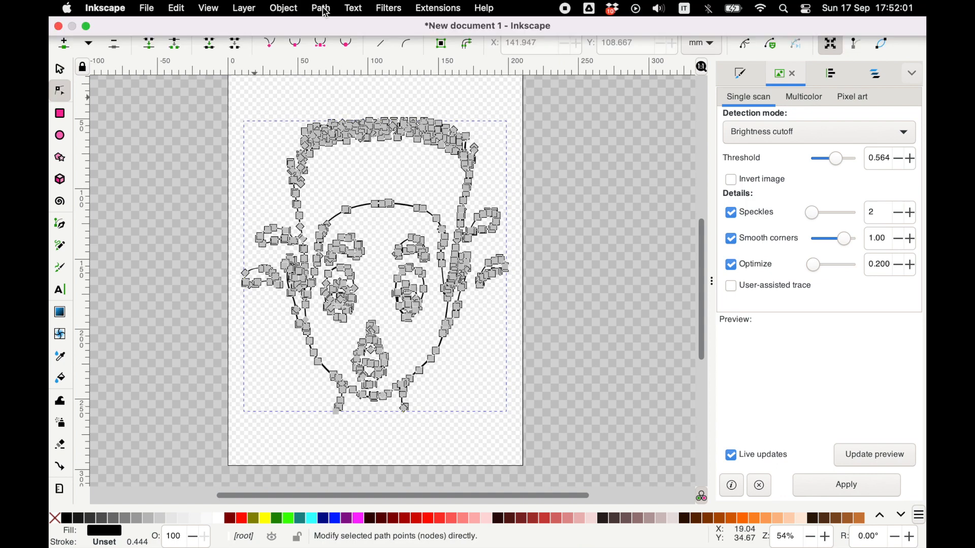
left_click(326, 12)
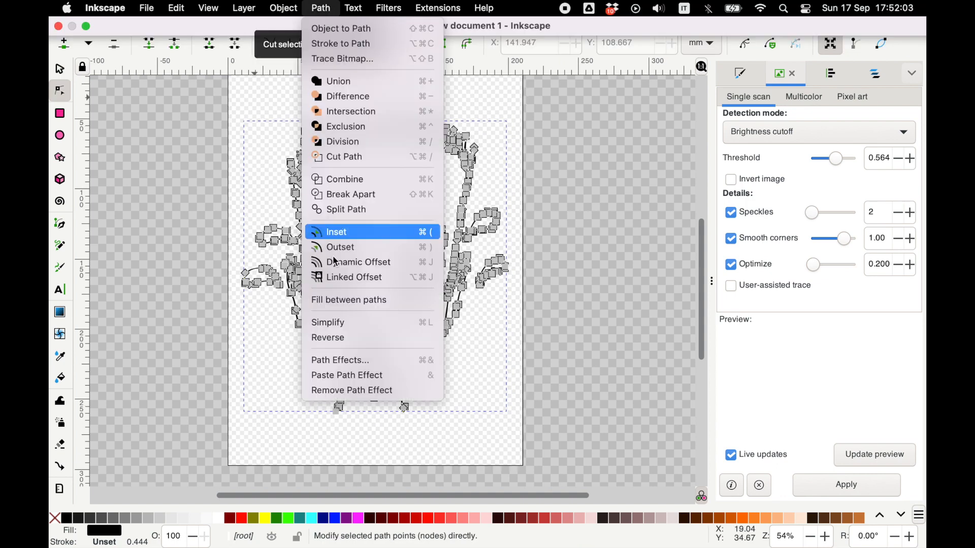
left_click(335, 322)
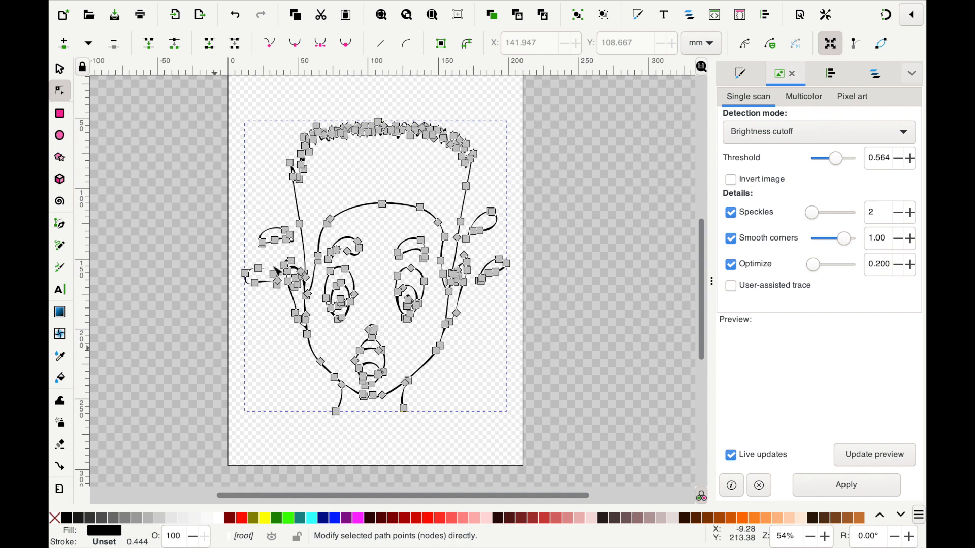
Reposition a node in the left eye's pupil and make it auto-smooth.
left_click(299, 112)
scroll(330, 266, "up", 3)
left_click(315, 333)
left_click_drag(316, 342, 315, 333)
left_click(348, 46)
left_click(304, 353)
scroll(303, 353, "down", 1)
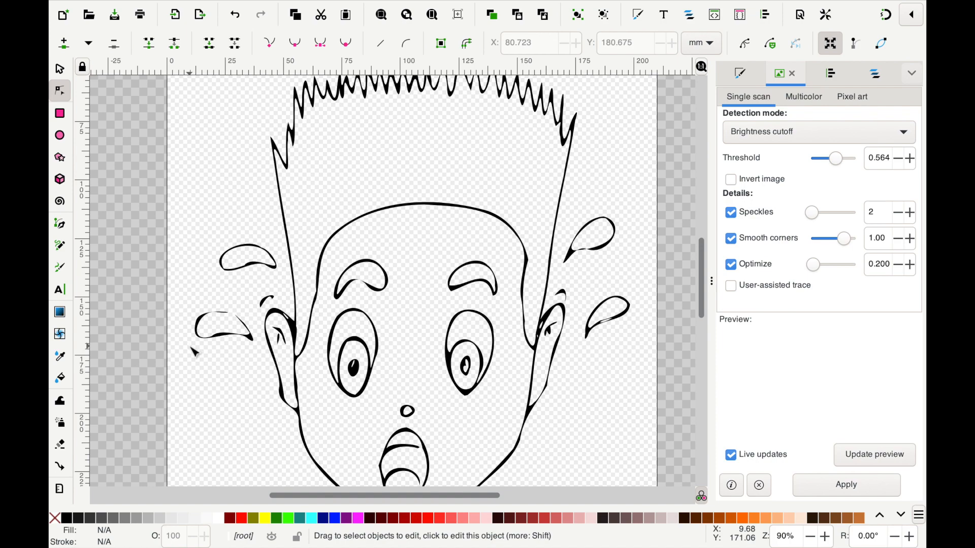
scroll(292, 364, "down", 4)
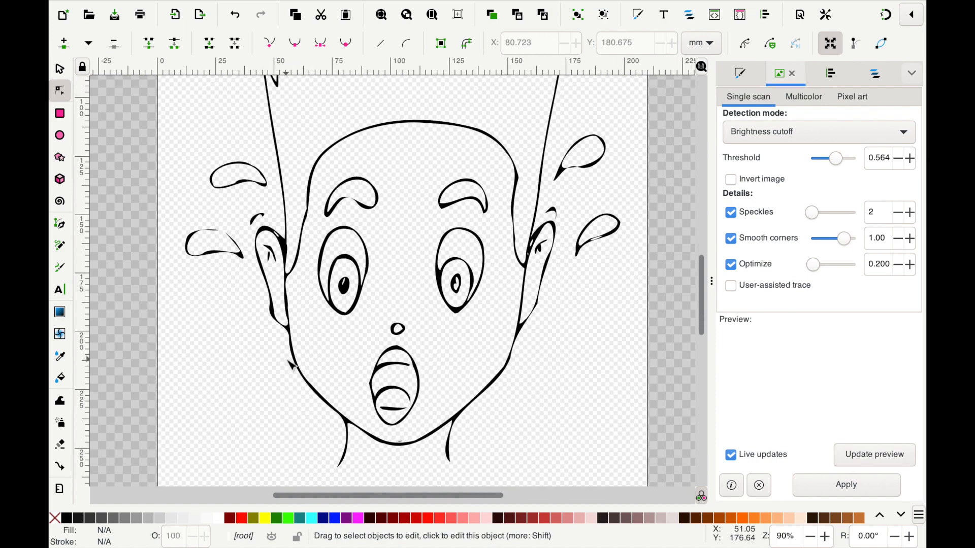
scroll(292, 364, "up", 1)
scroll(292, 365, "down", 1)
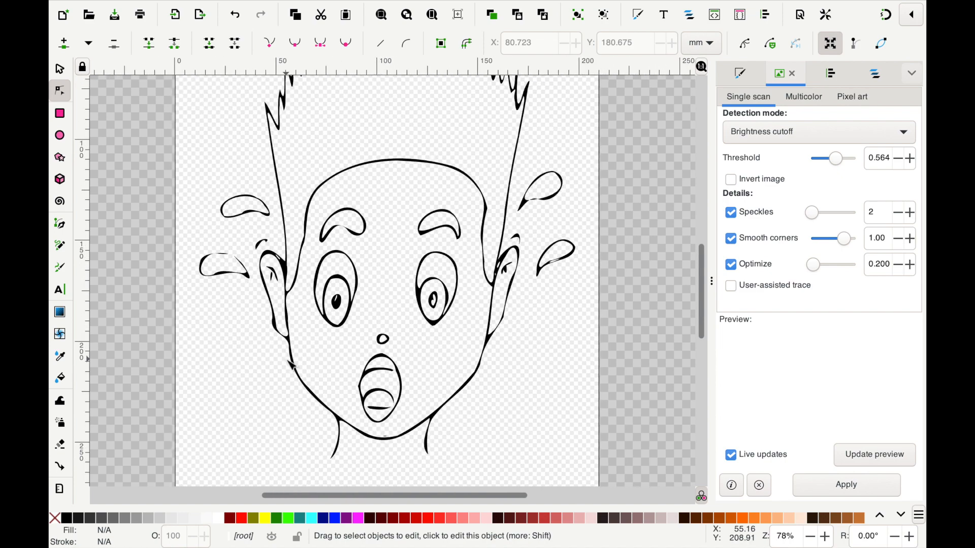
scroll(291, 364, "down", 1)
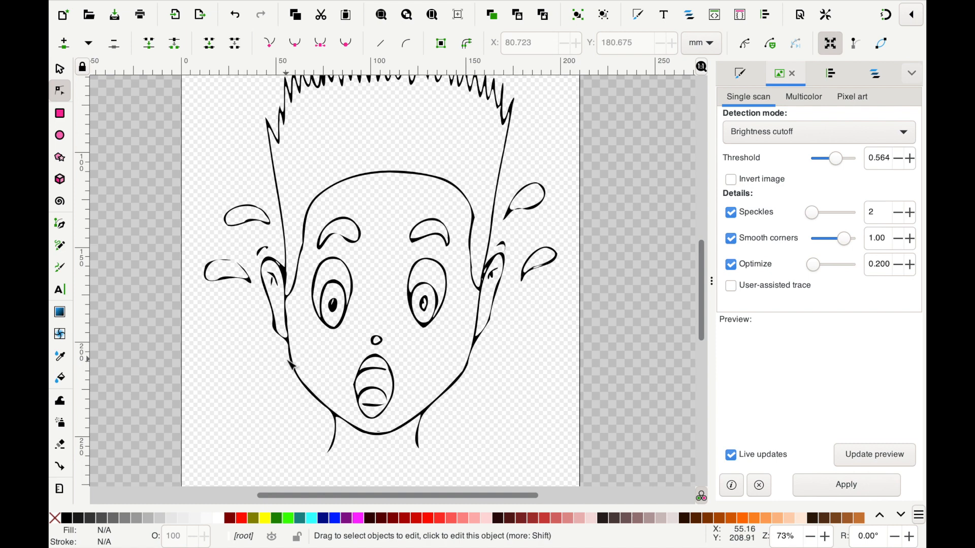
scroll(292, 365, "down", 1)
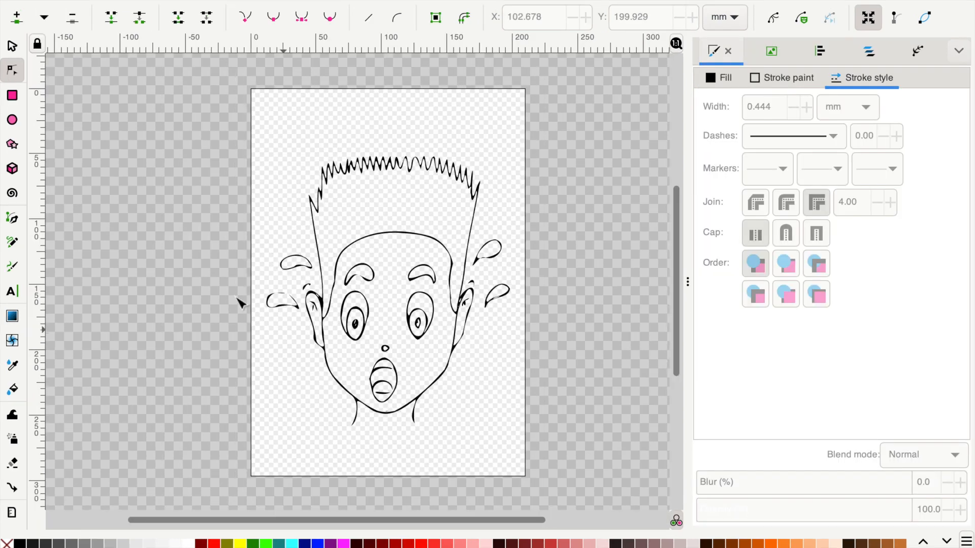
Draw a rectangle about 91 by 269 mm over the right half of the face, with flat black fill and no stroke.
left_click(13, 101)
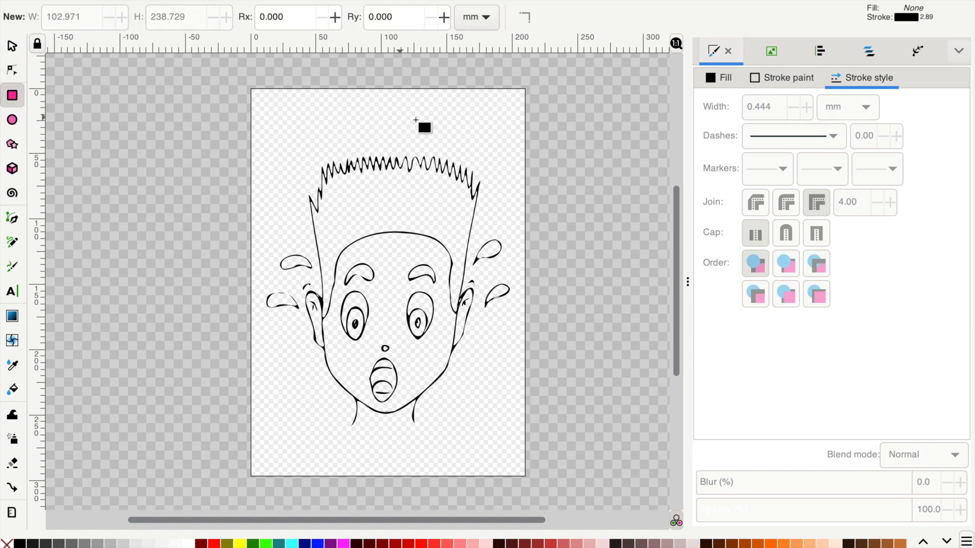
left_click_drag(393, 104, 513, 456)
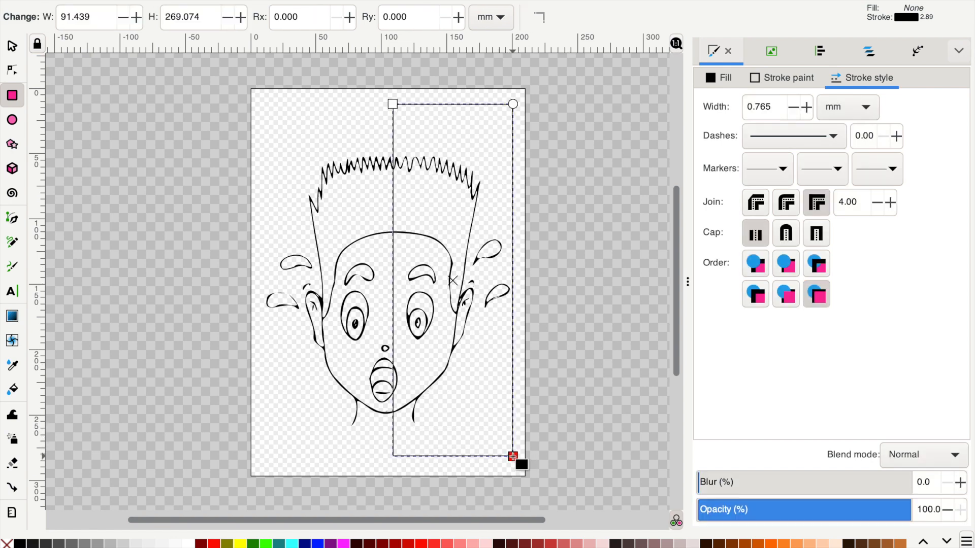
left_click(727, 79)
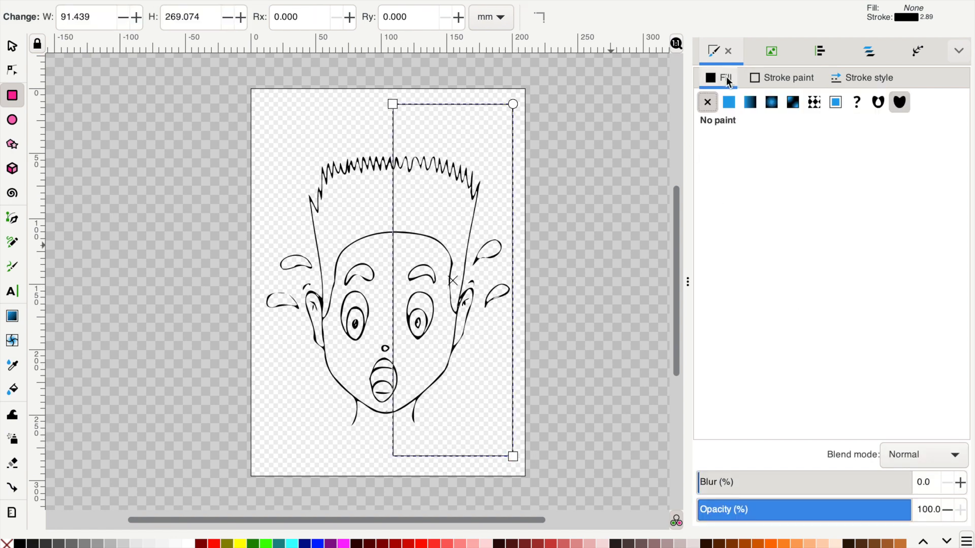
left_click(728, 102)
left_click(774, 82)
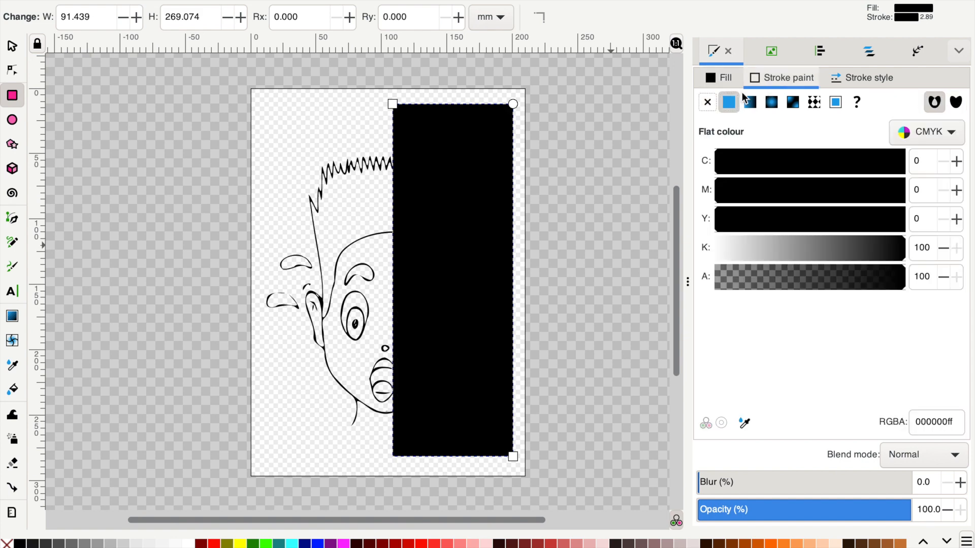
left_click(707, 102)
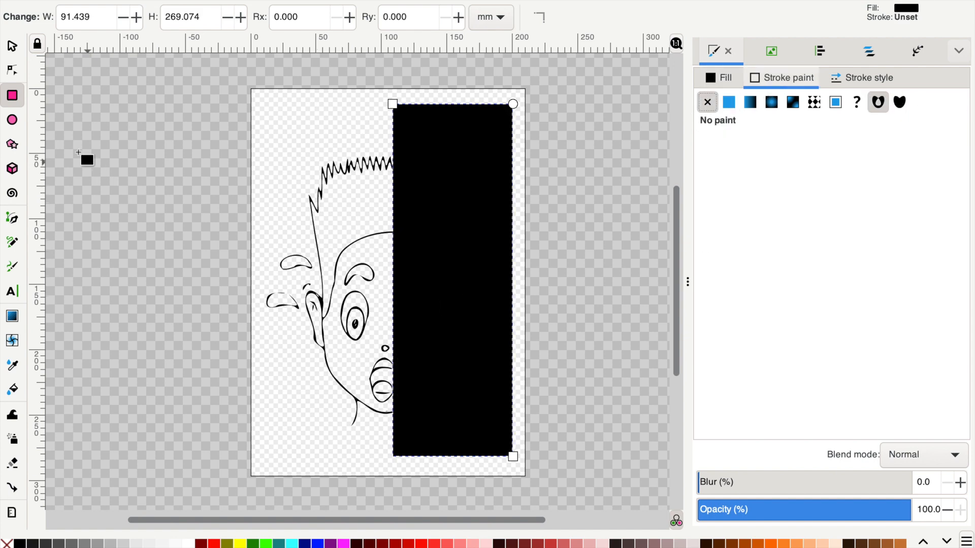
Align the rectangle's left edge with the middle of the face and subtract it from the face path using Difference.
left_click(13, 46)
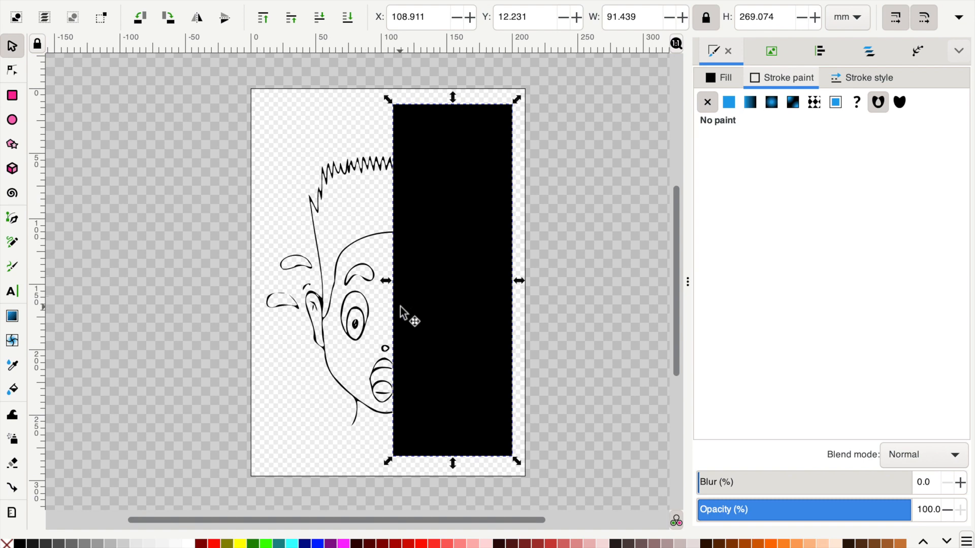
left_click_drag(442, 330, 434, 344)
key("ctrl+a")
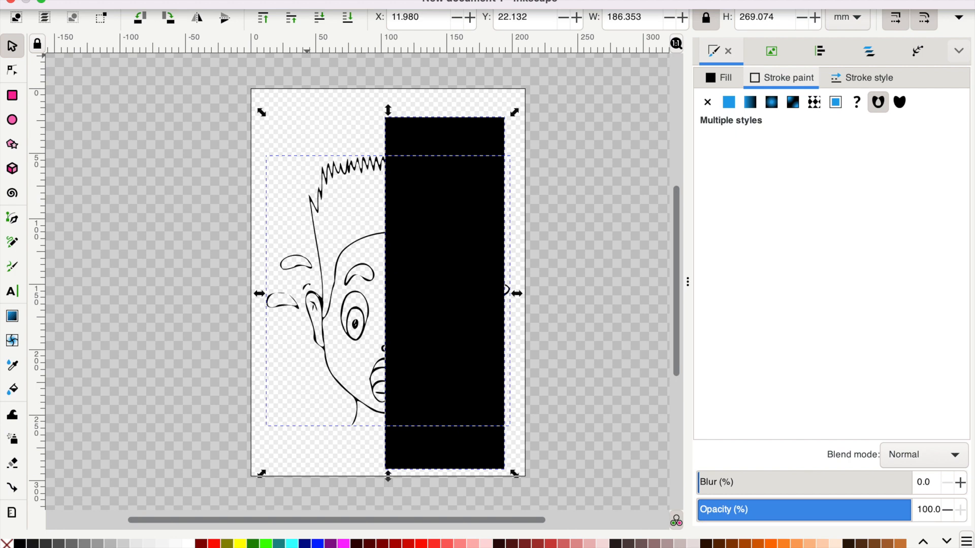
left_click(300, 1)
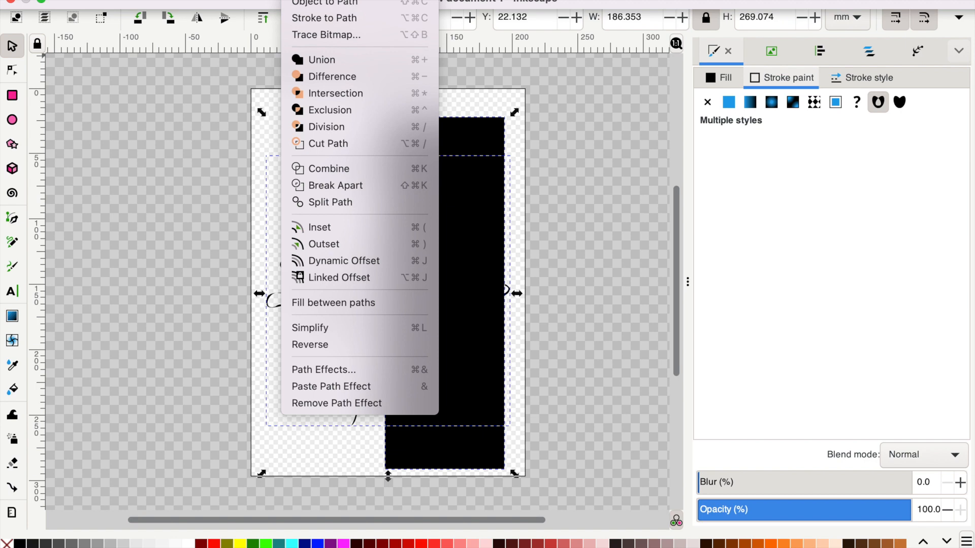
left_click(319, 79)
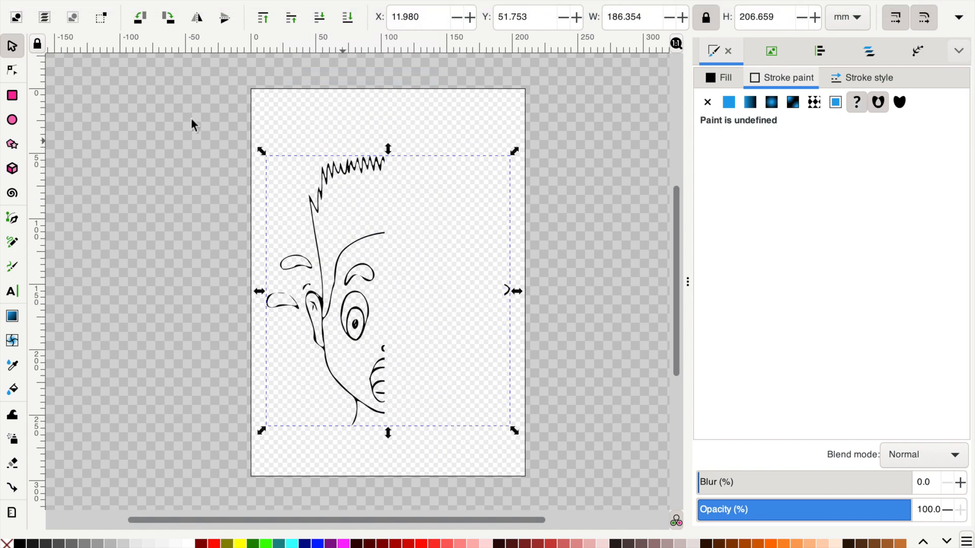
Delete the leftover nodes of the sweat drop near the page's right edge.
left_click(18, 73)
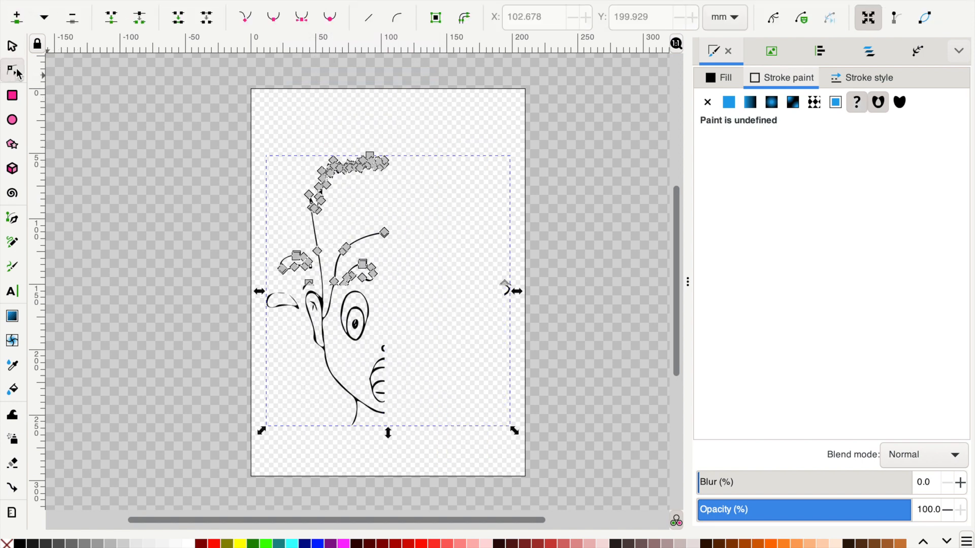
left_click_drag(482, 260, 538, 340)
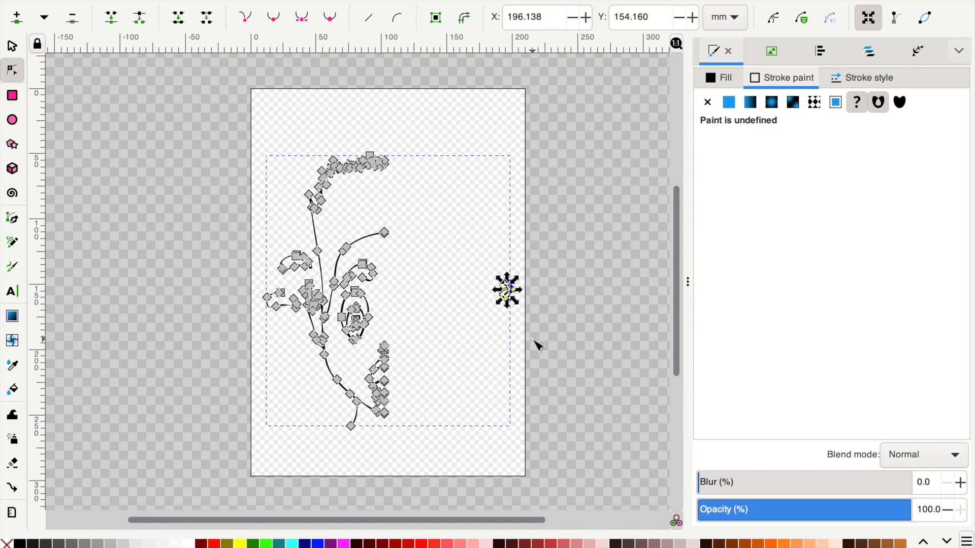
key("Delete")
Apply the Mirror symmetry live path effect to the left half of the face.
left_click(16, 48)
left_click(296, 1)
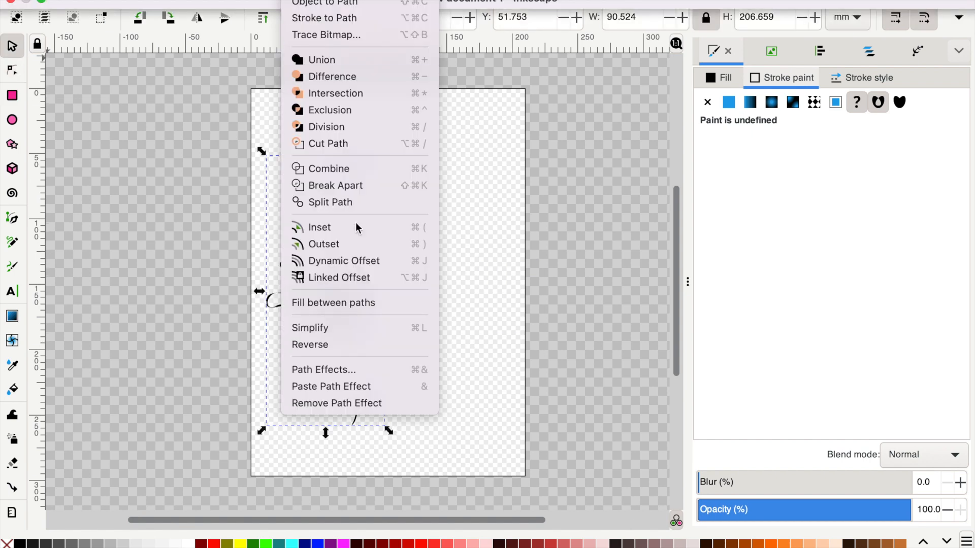
left_click(348, 369)
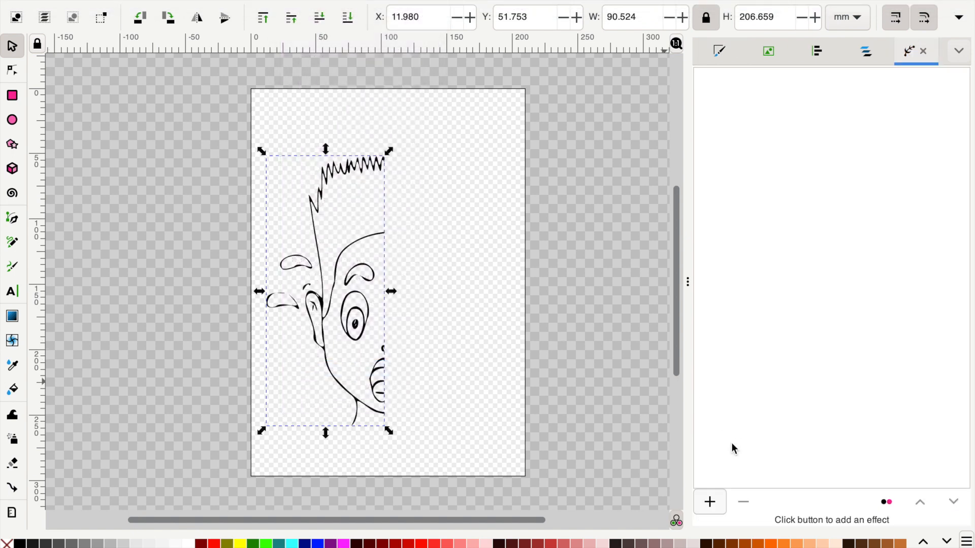
left_click(710, 502)
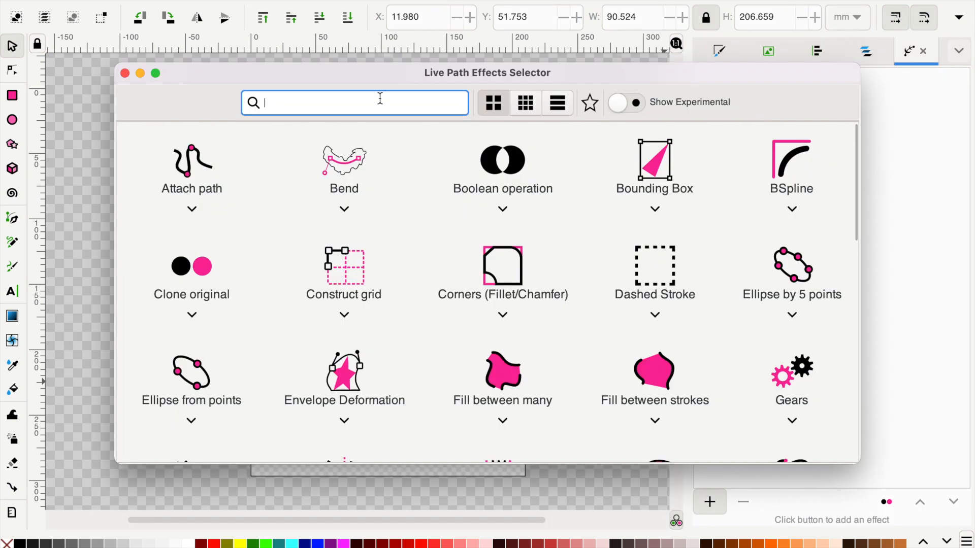
type("r")
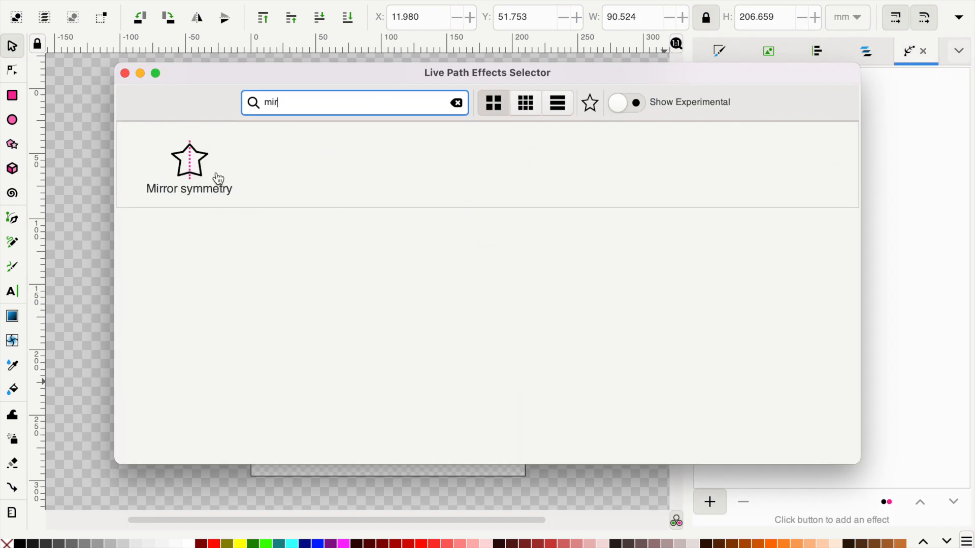
left_click(196, 173)
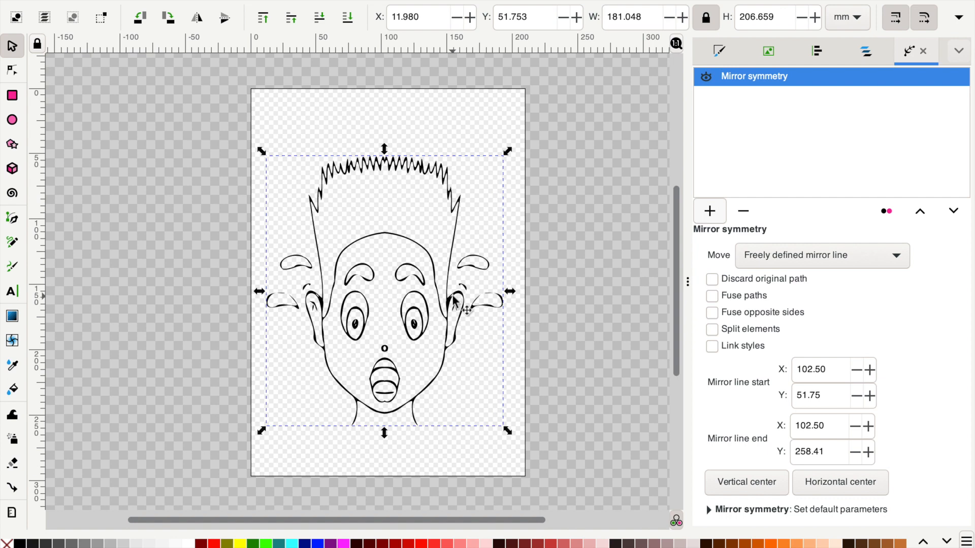
Try shifting and tilting the mirror line by its on-canvas handles, and undo these changes.
left_click(12, 70)
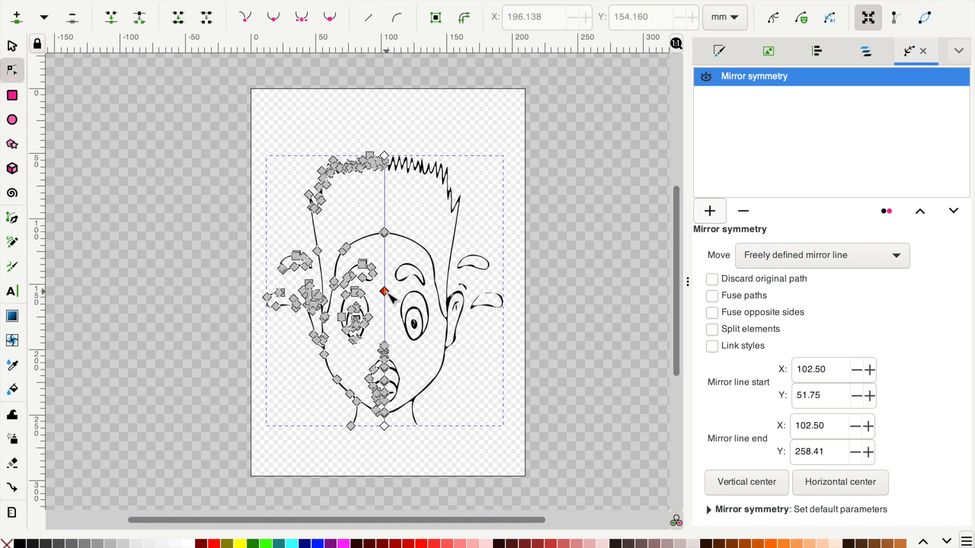
mouse_move(389, 296)
left_mouse_down()
mouse_move(400, 296)
mouse_move(387, 291)
left_mouse_up()
mouse_move(394, 429)
left_mouse_down()
mouse_move(432, 430)
mouse_move(407, 429)
left_mouse_up()
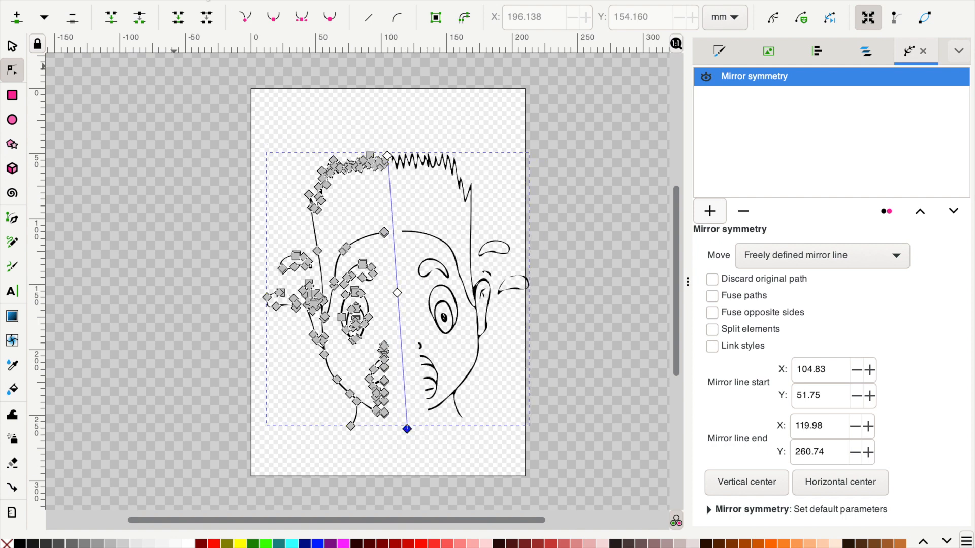
key("ctrl+z")
key("ctrl+z")
Turn the mirrored face into one regular path using Union.
left_click(14, 47)
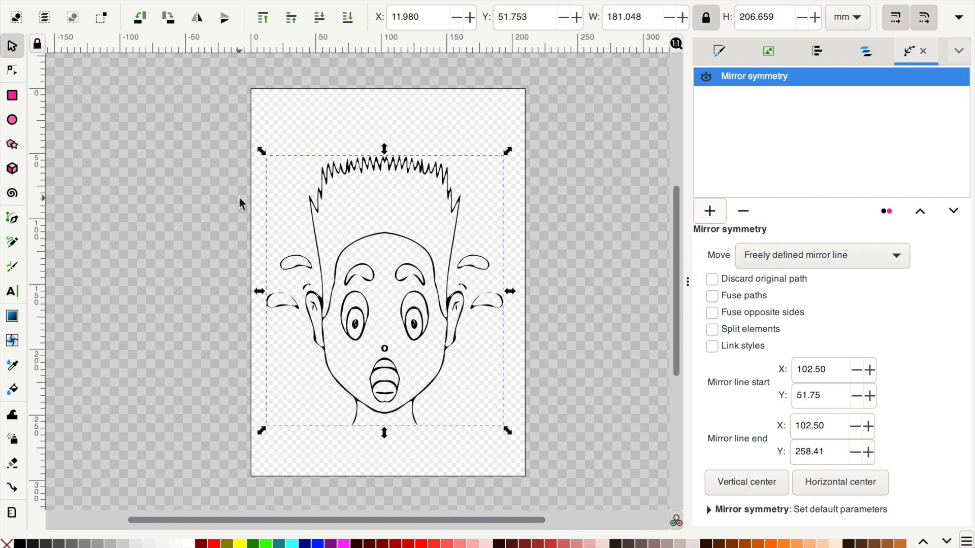
left_click(253, 1)
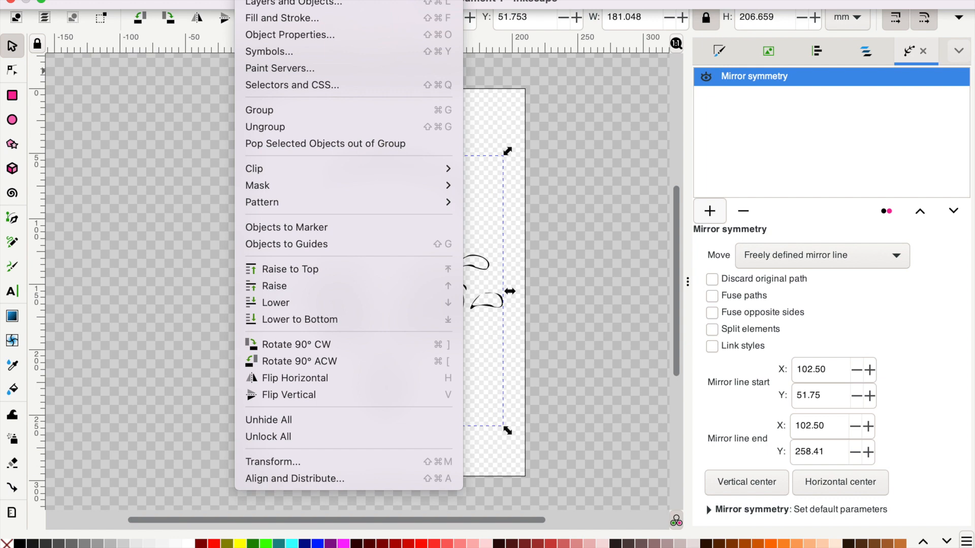
mouse_move(298, 1)
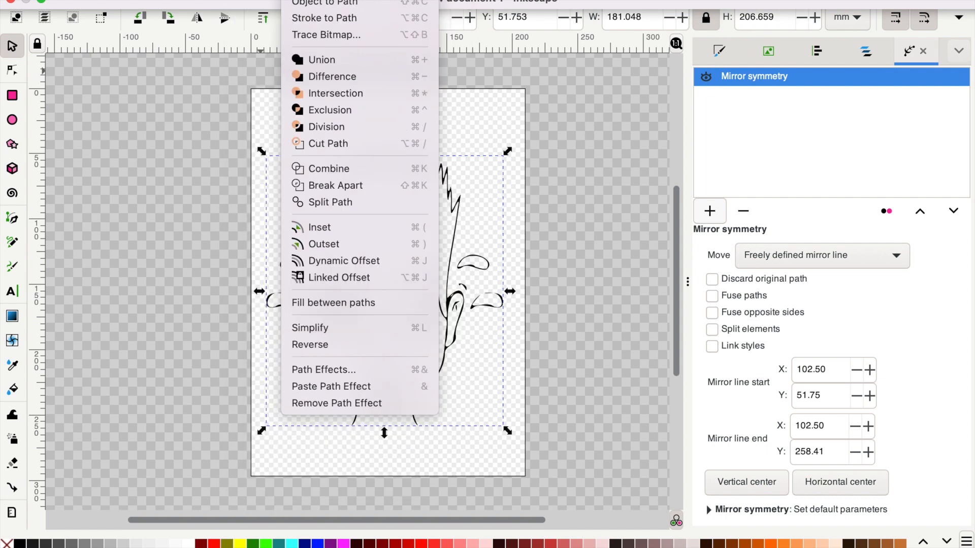
left_click(329, 59)
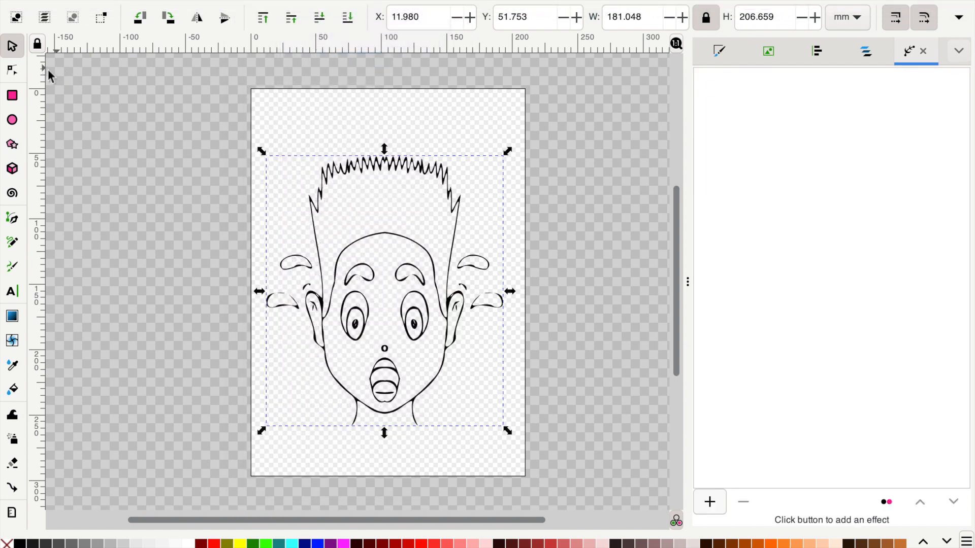
Adjust the nodes at the middle of the forehead arc, where the two mirrored halves meet.
left_click(12, 69)
scroll(475, 242, "up", 3)
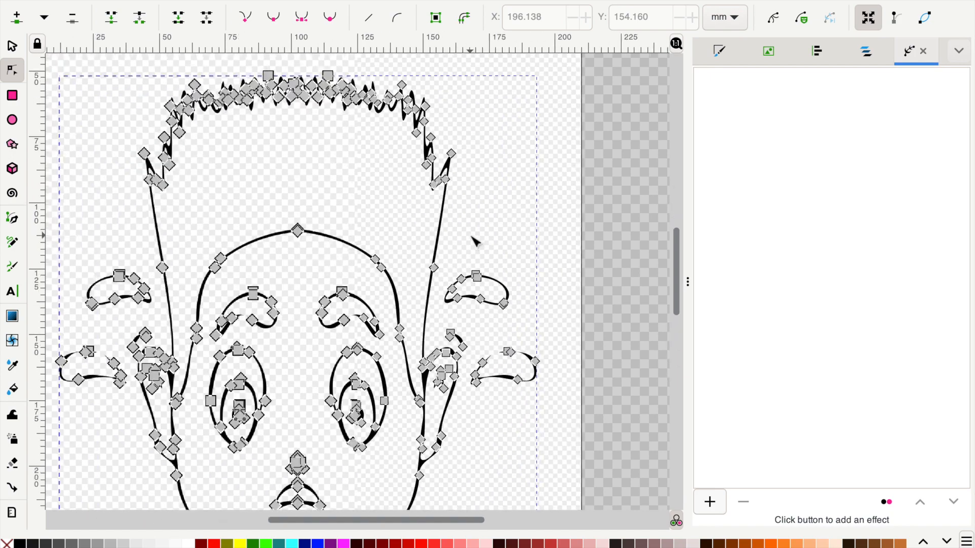
left_click(235, 225)
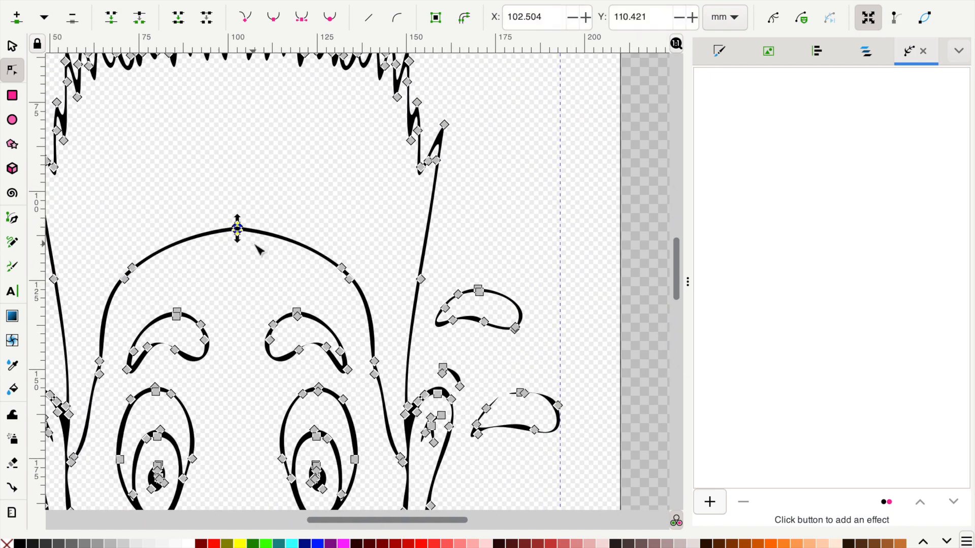
scroll(235, 224, "up", 1)
mouse_move(229, 218)
left_mouse_down()
mouse_move(229, 203)
mouse_move(229, 230)
left_mouse_up()
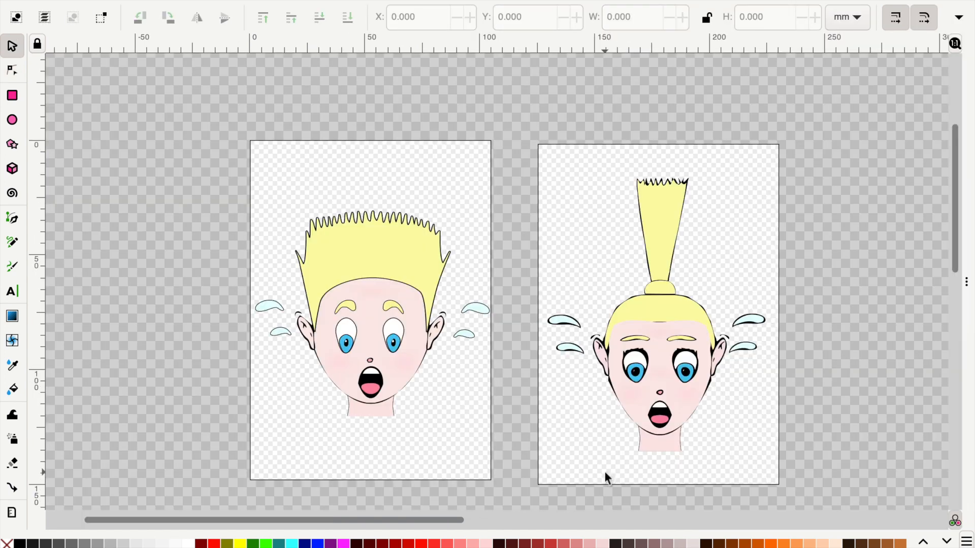
Look over the coloured cartoon faces on all pages of the finished document.
scroll(605, 473, "down", 5)
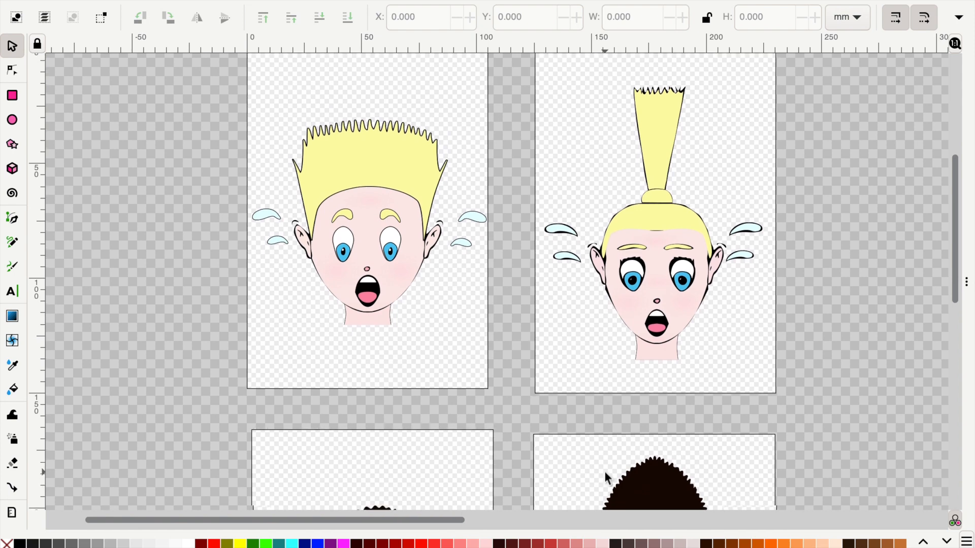
scroll(604, 471, "down", 12)
scroll(604, 472, "down", 16)
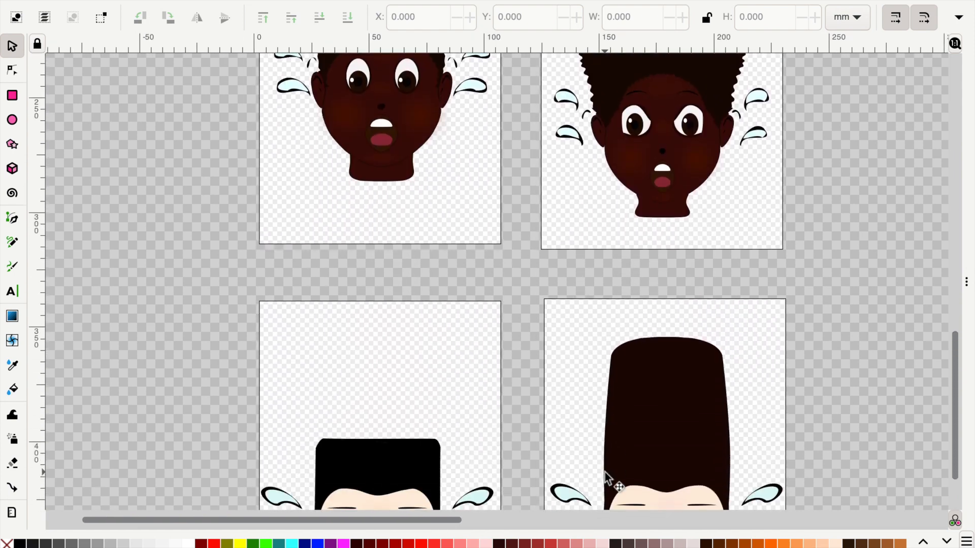
scroll(605, 477, "down", 10)
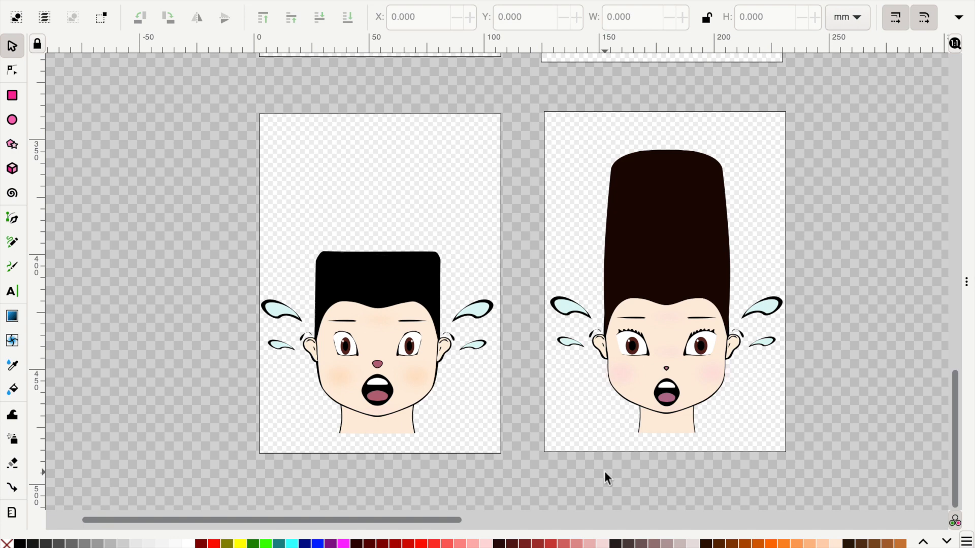
scroll(604, 471, "down", 3, "ctrl")
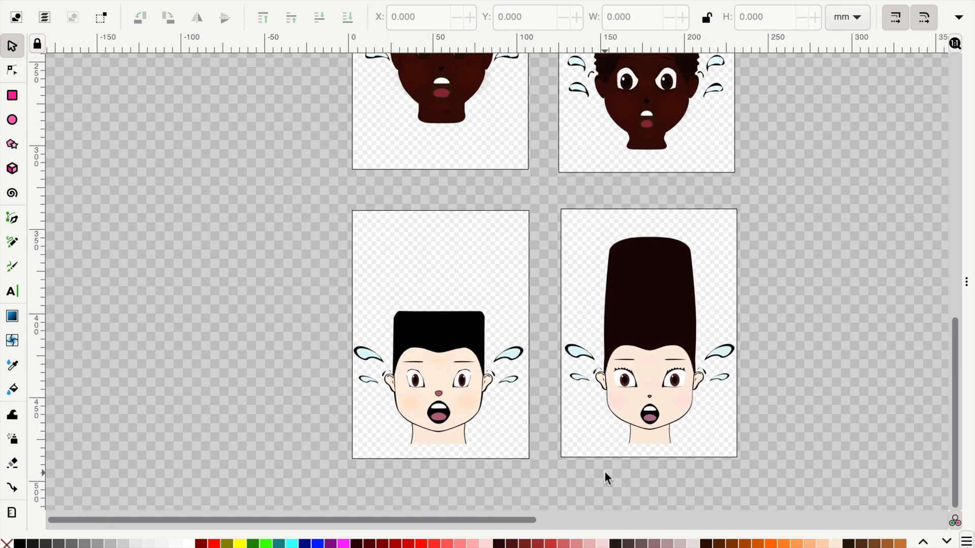
scroll(603, 471, "down", 3, "ctrl")
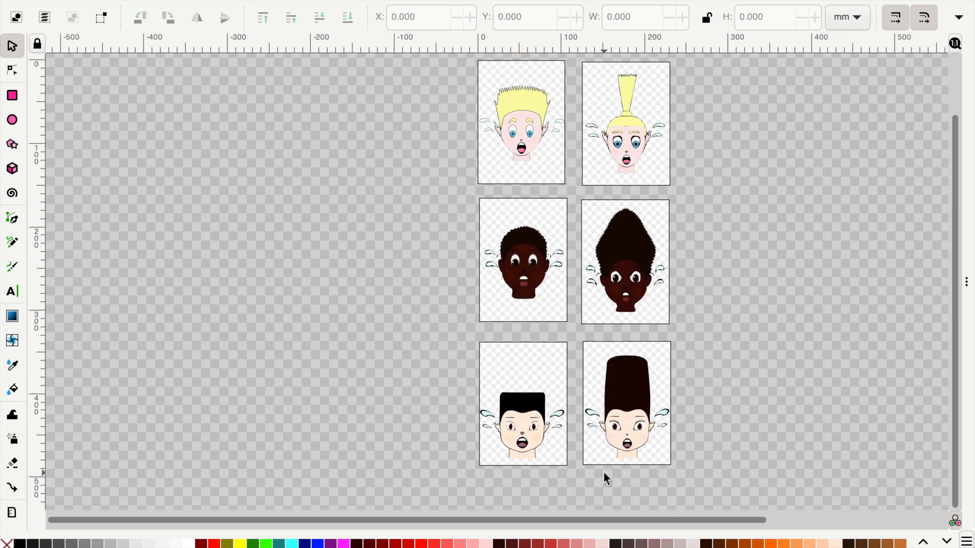